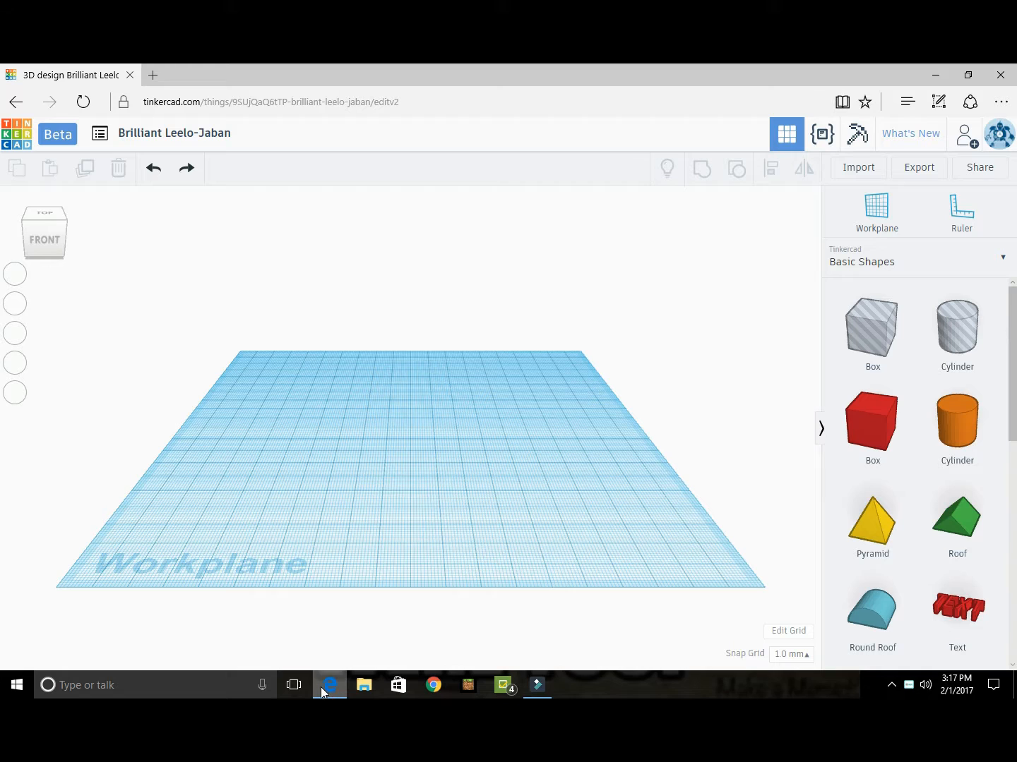
# Show the workplane from a slightly higher front view and display the available snap grid sizes.
pyautogui.moveTo(324, 692)
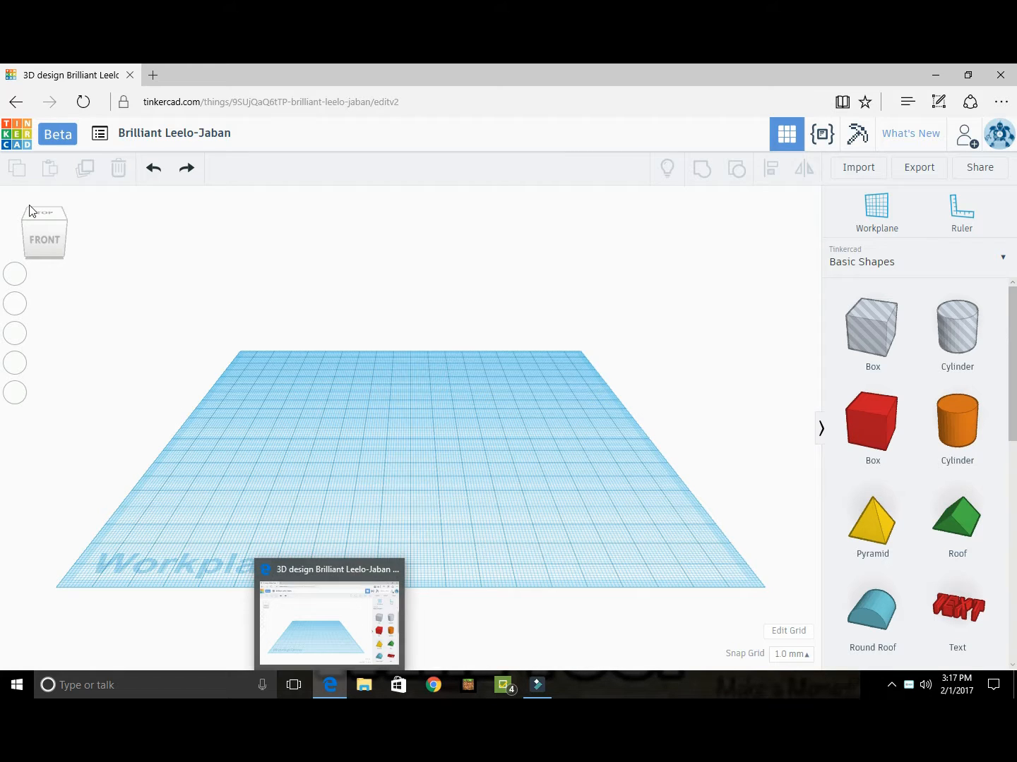
pyautogui.moveTo(41, 236); pyautogui.dragTo(45, 241)
pyautogui.click(45, 240)
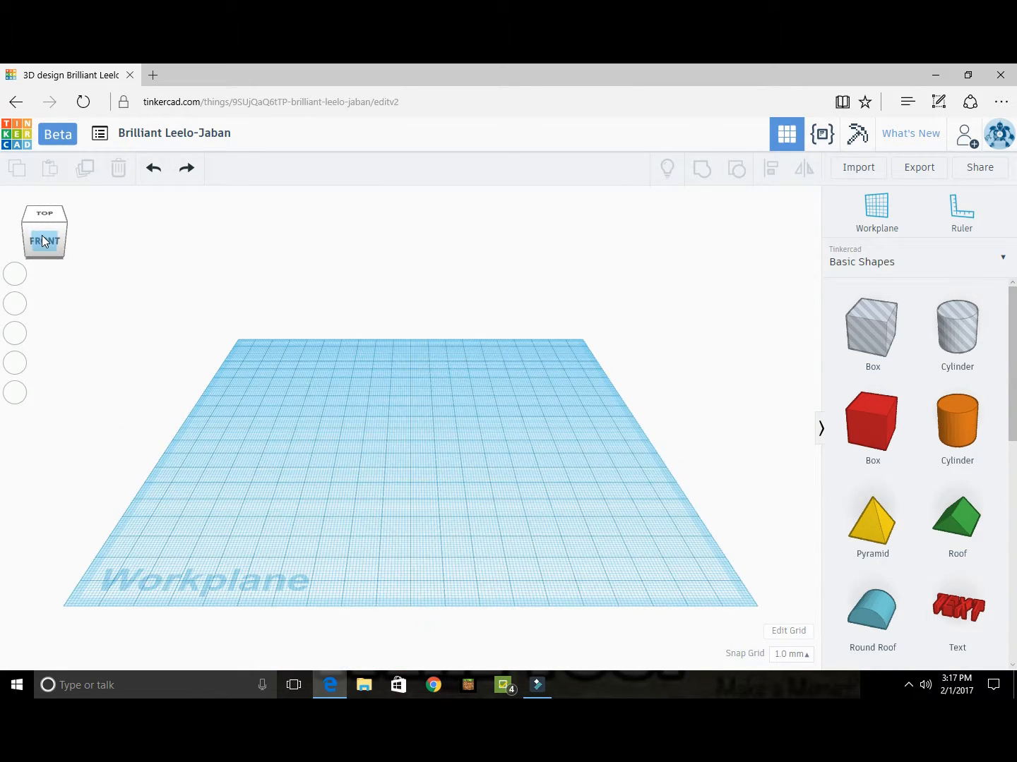
pyautogui.click(808, 661)
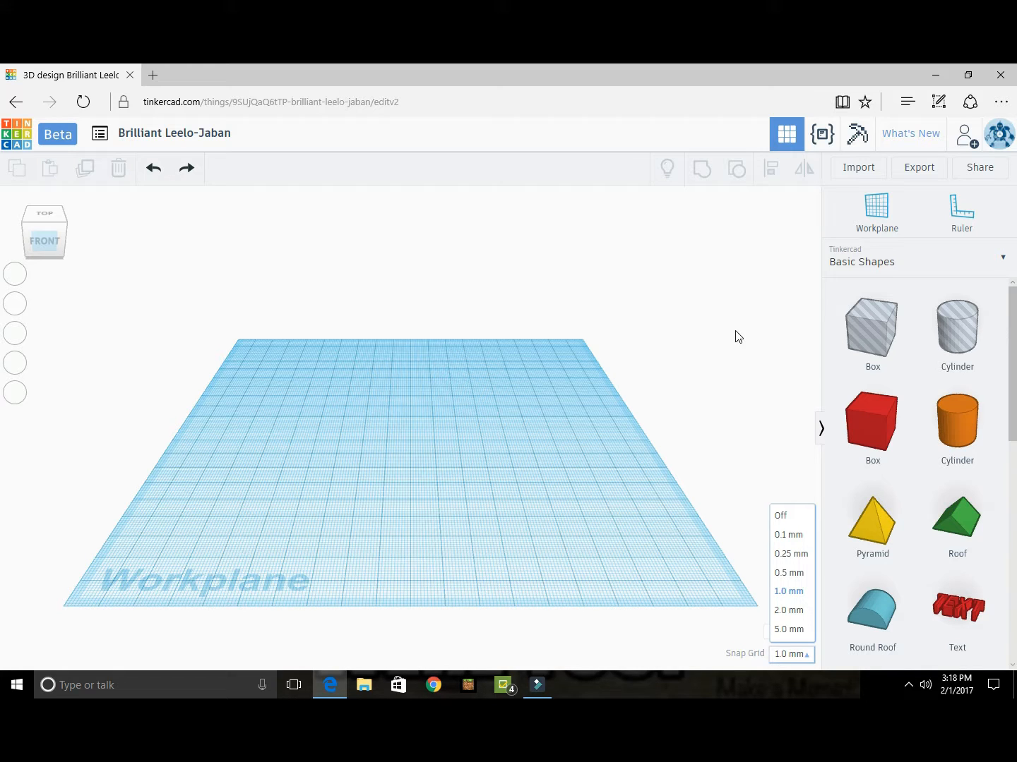
# Place a ruler with its origin at the workplane's front-left corner and remove it again.
pyautogui.click(961, 215)
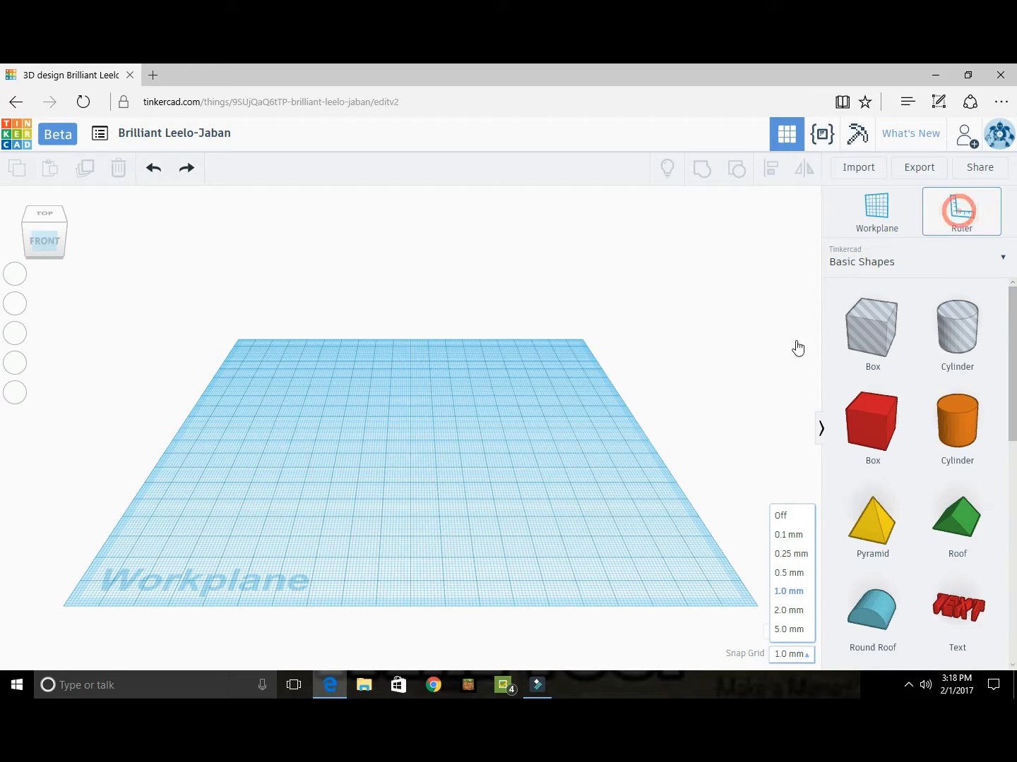
pyautogui.click(77, 597)
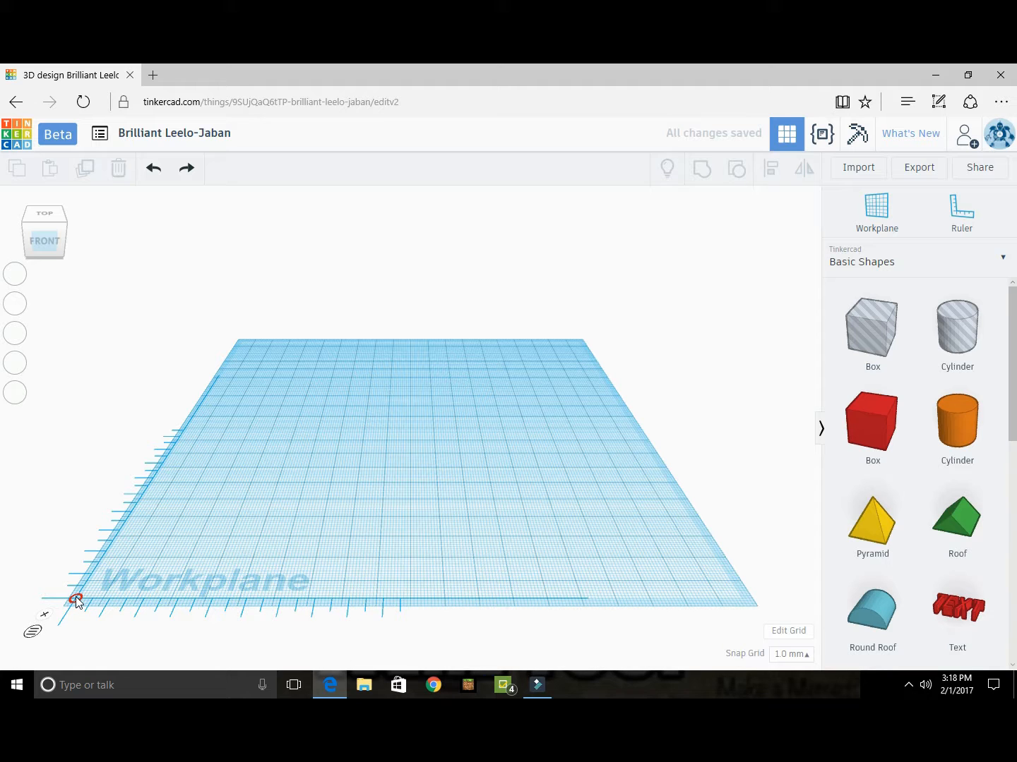
pyautogui.moveTo(77, 601); pyautogui.dragTo(68, 609)
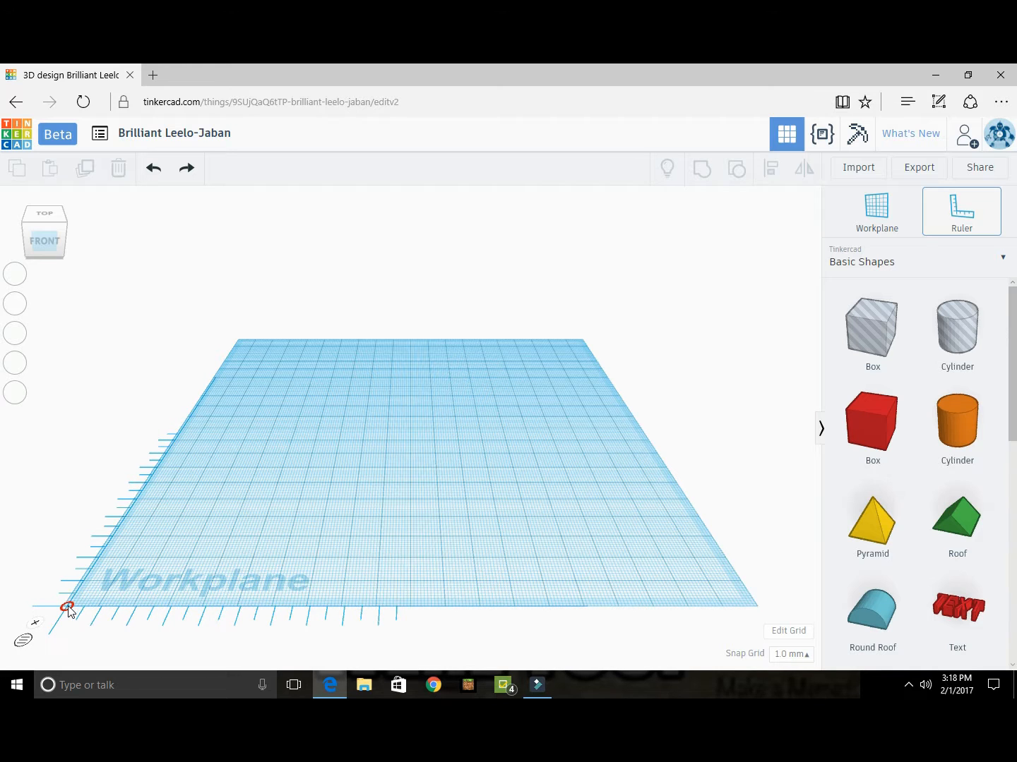
pyautogui.click(64, 606)
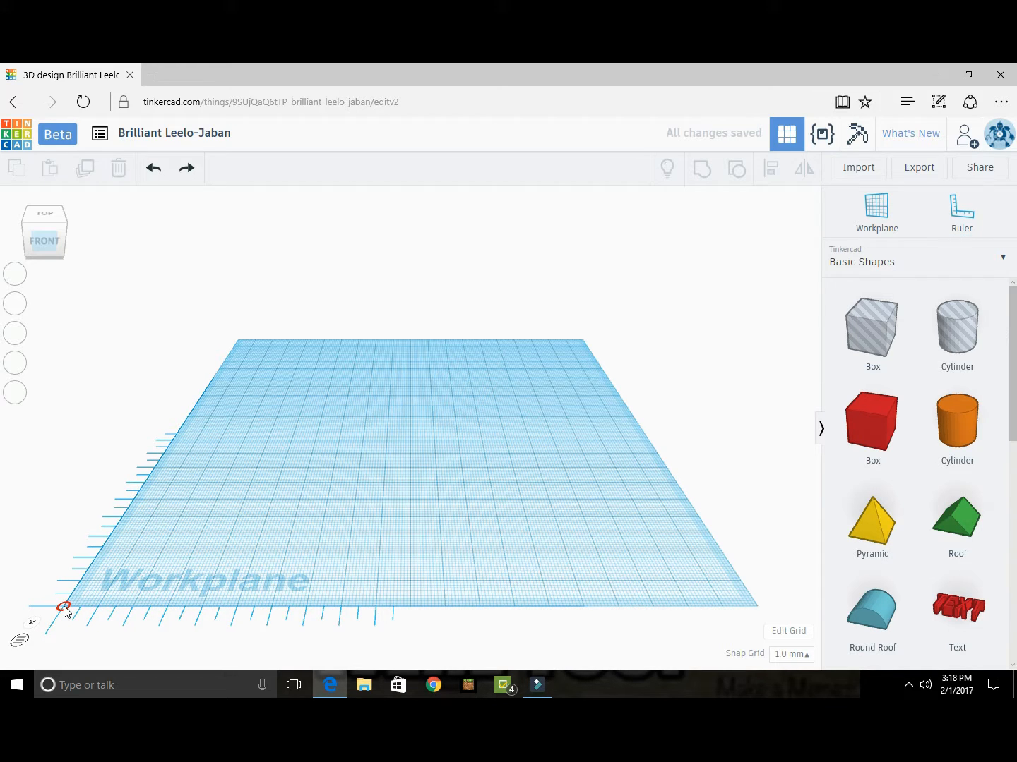
pyautogui.click(32, 627)
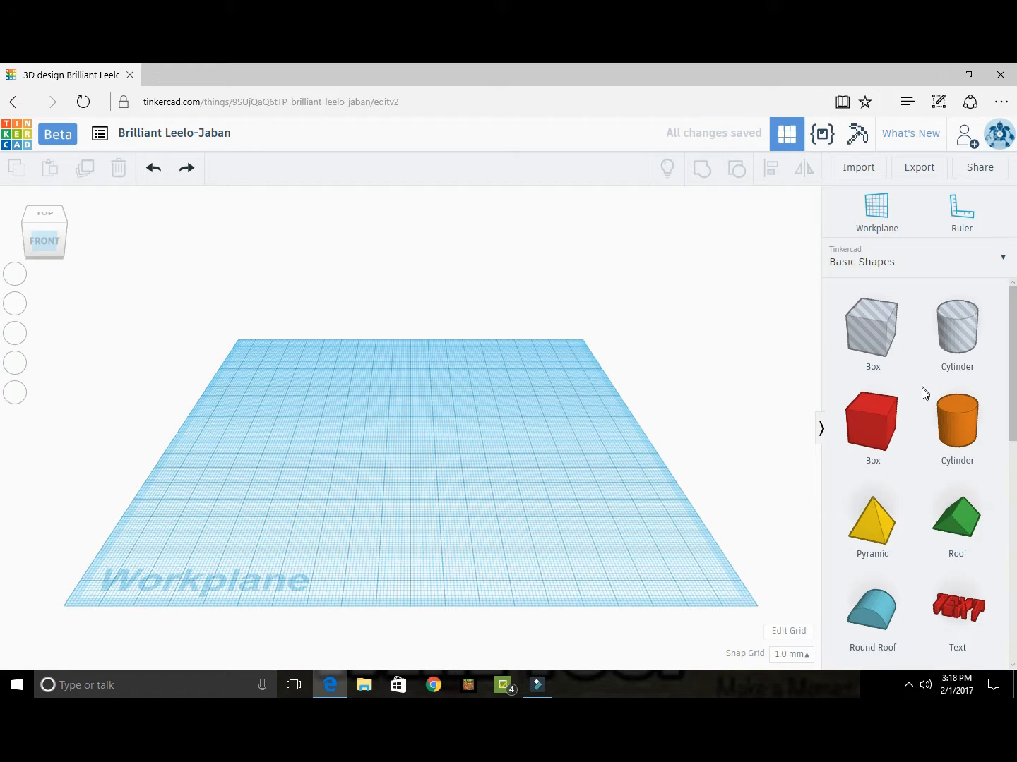
# Look through the Basic Shapes collection and return to the box and cylinder shapes.
pyautogui.click(1013, 362)
pyautogui.moveTo(1012, 391); pyautogui.dragTo(1014, 554)
pyautogui.moveTo(3, 554); pyautogui.dragTo(1013, 340)
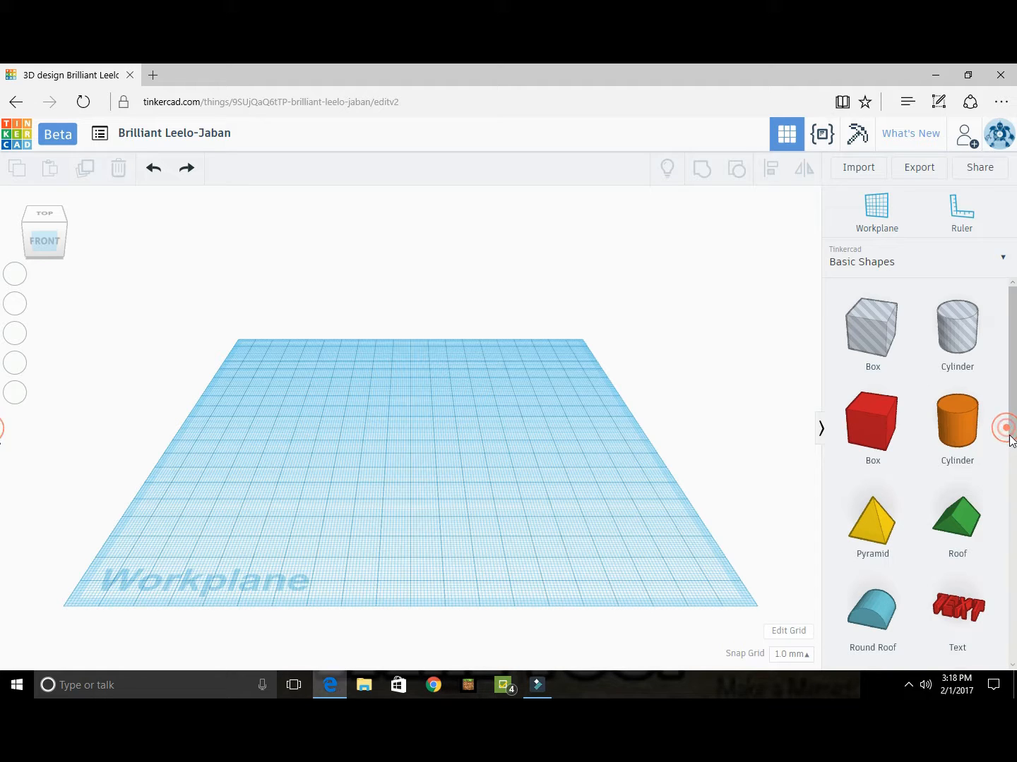
pyautogui.scroll(-2, 893, 582)
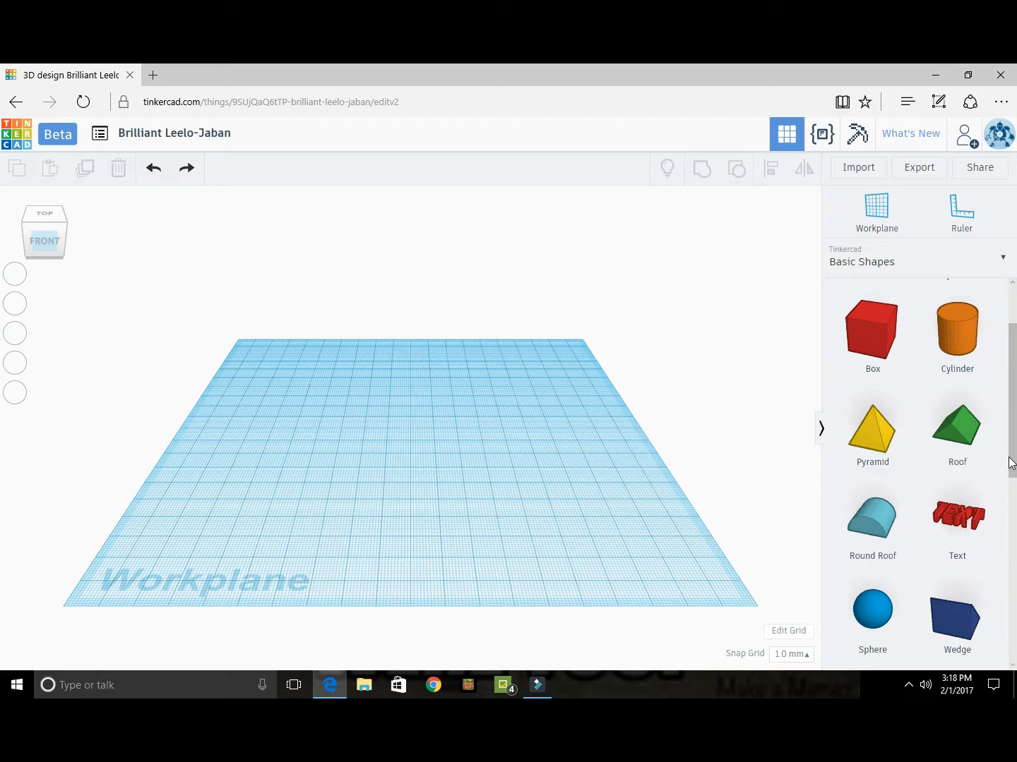
pyautogui.moveTo(1011, 463); pyautogui.dragTo(1014, 579)
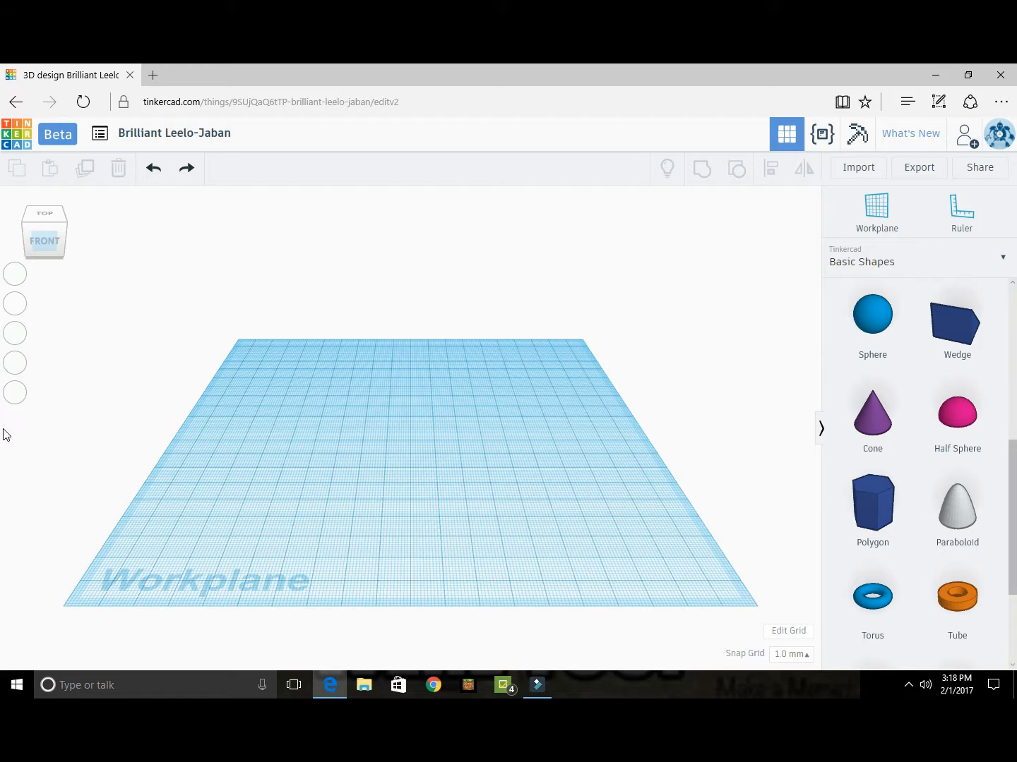
pyautogui.click(1014, 503)
pyautogui.moveTo(1015, 499); pyautogui.dragTo(986, 358)
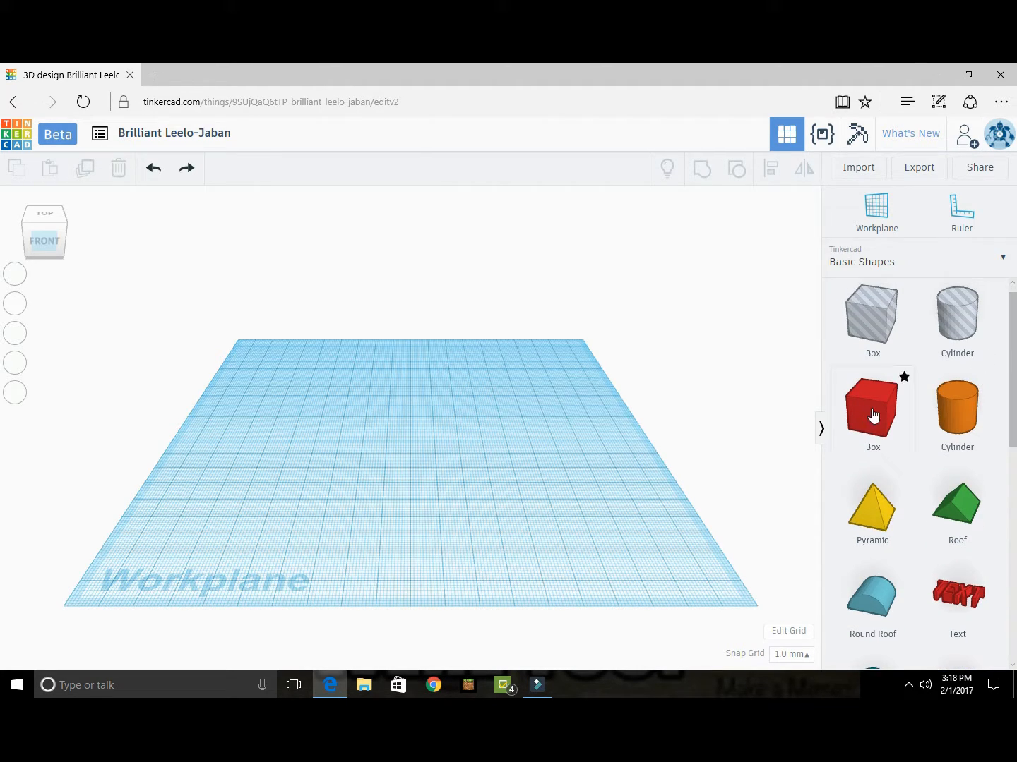
# Place a red box on the workplane, enlarge its base, and raise its height to 30 mm.
pyautogui.moveTo(874, 414); pyautogui.dragTo(372, 414)
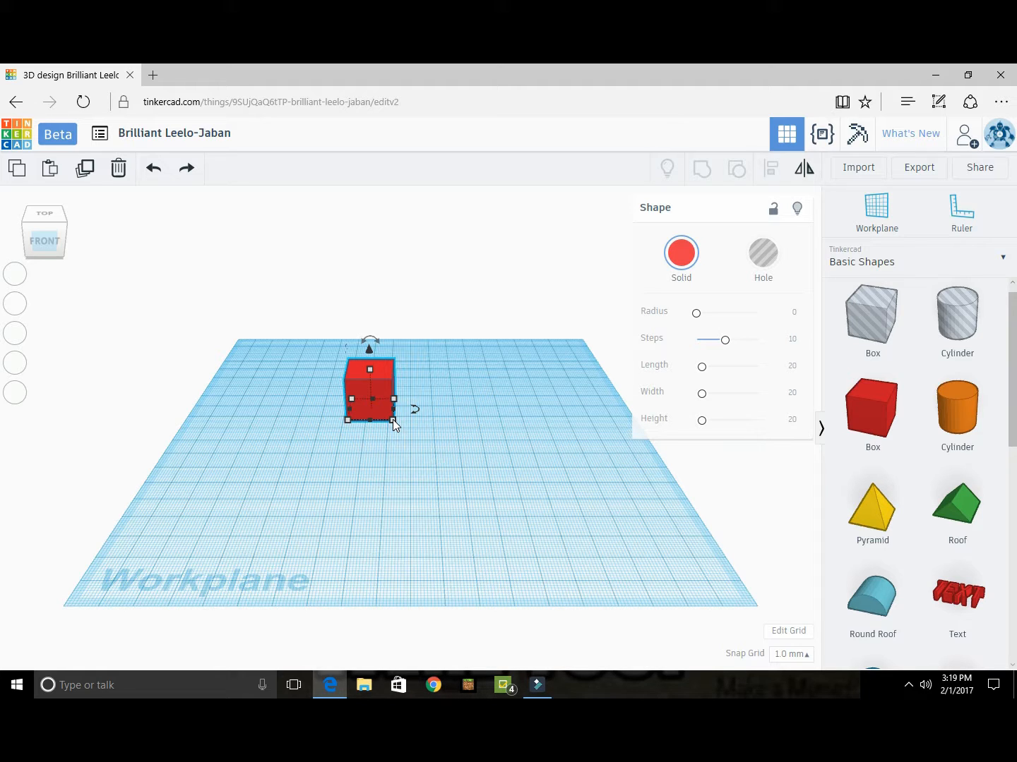
pyautogui.click(393, 420)
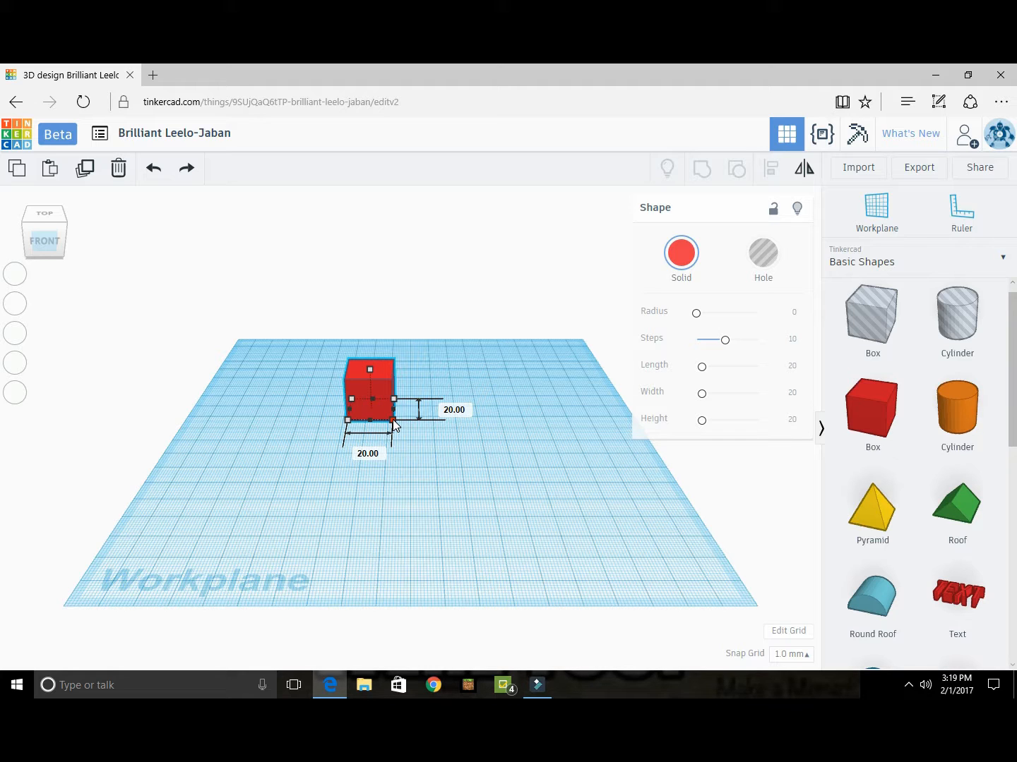
pyautogui.moveTo(409, 443); pyautogui.dragTo(505, 492)
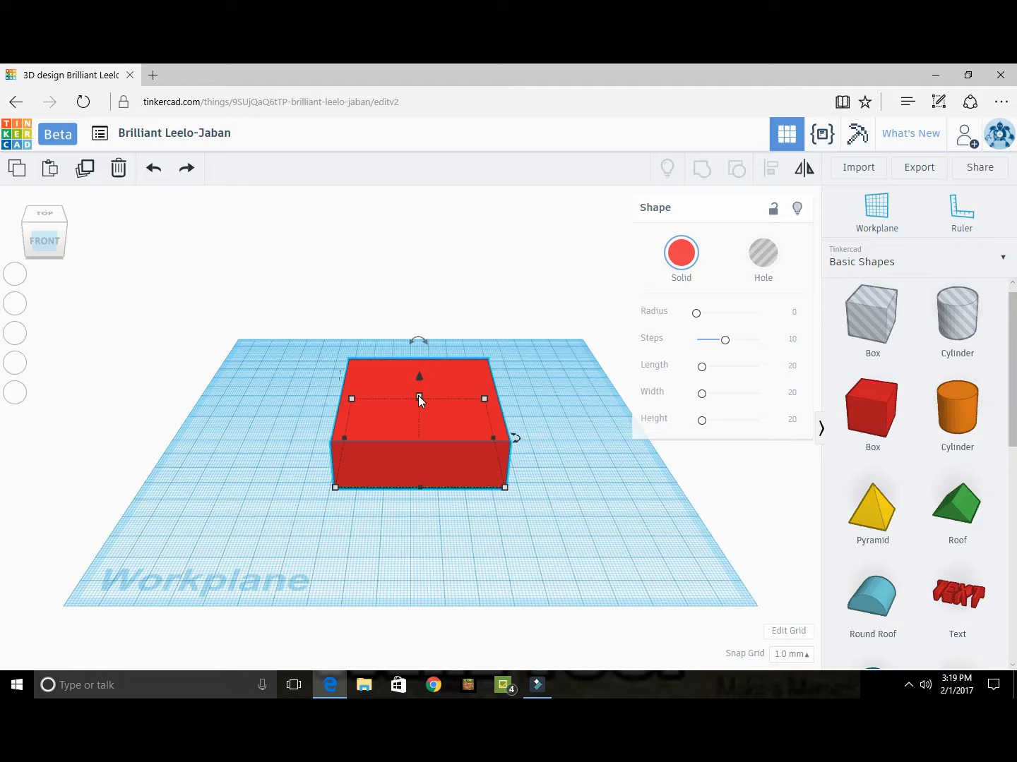
pyautogui.moveTo(419, 400); pyautogui.dragTo(418, 378)
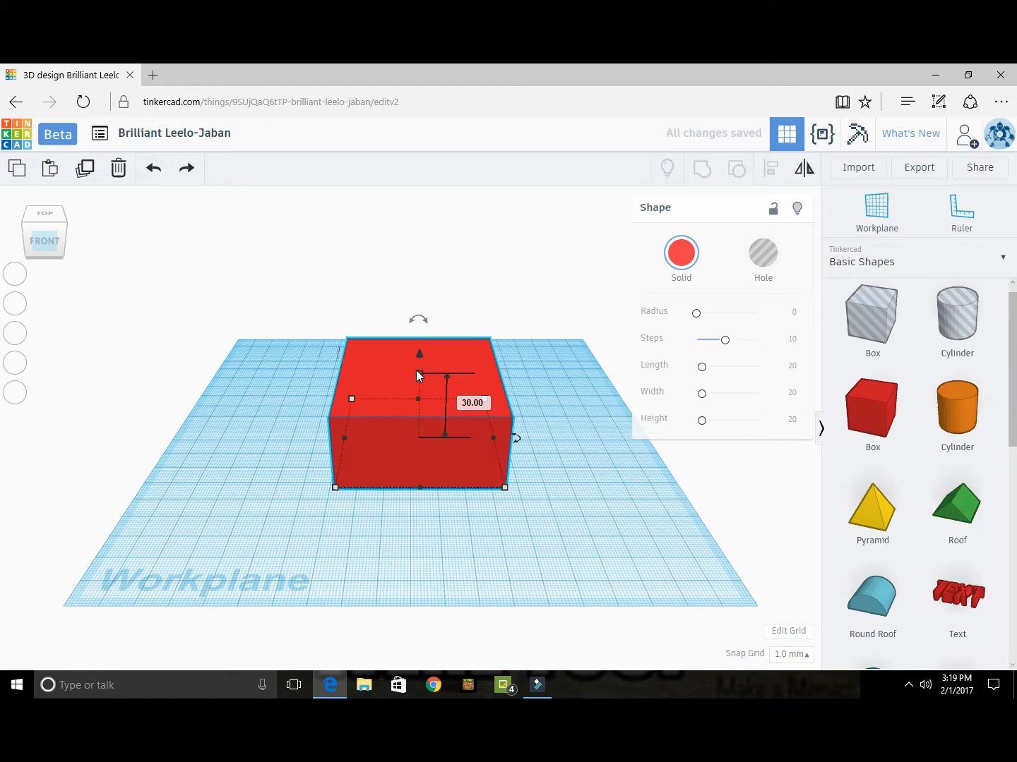
pyautogui.click(24, 172)
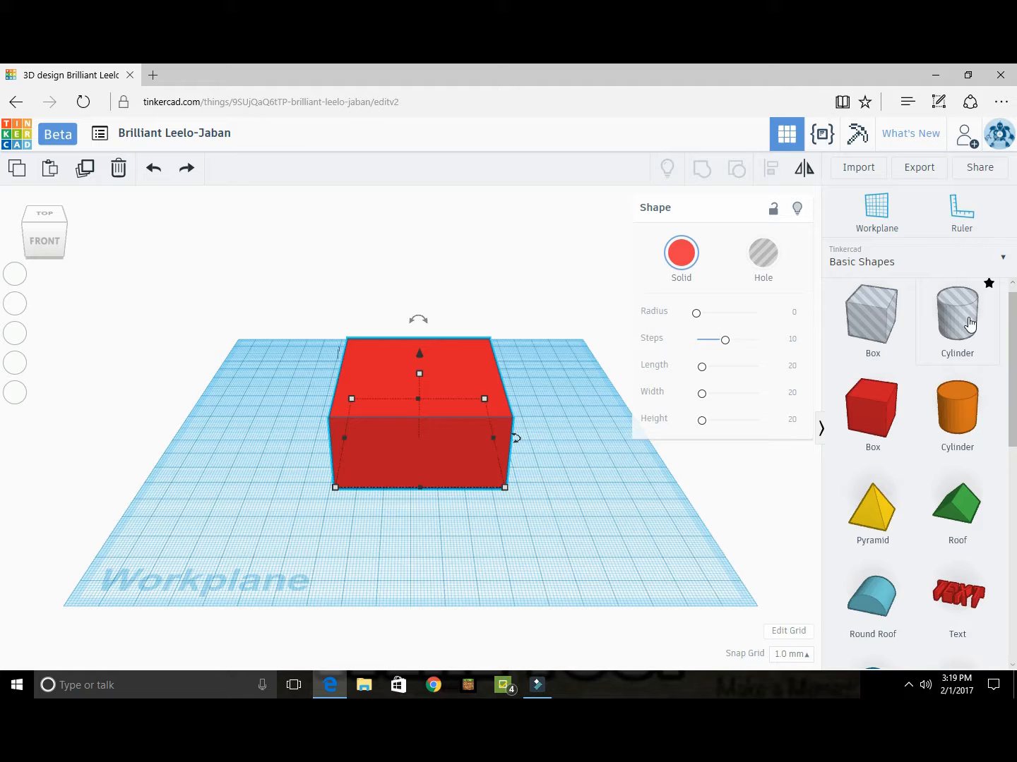
# Place a cylinder hole in the red box and centre it across the box's width with Align.
pyautogui.moveTo(970, 324); pyautogui.dragTo(418, 400)
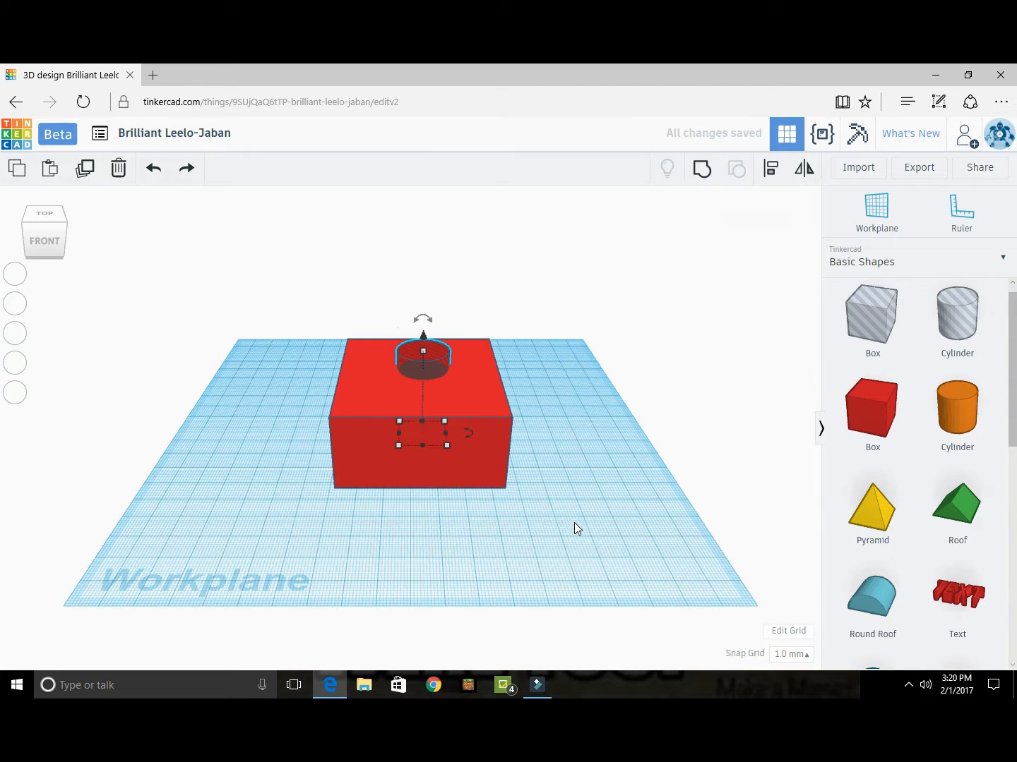
pyautogui.hotkey('ctrl', 'a')
pyautogui.click(771, 168)
pyautogui.click(420, 501)
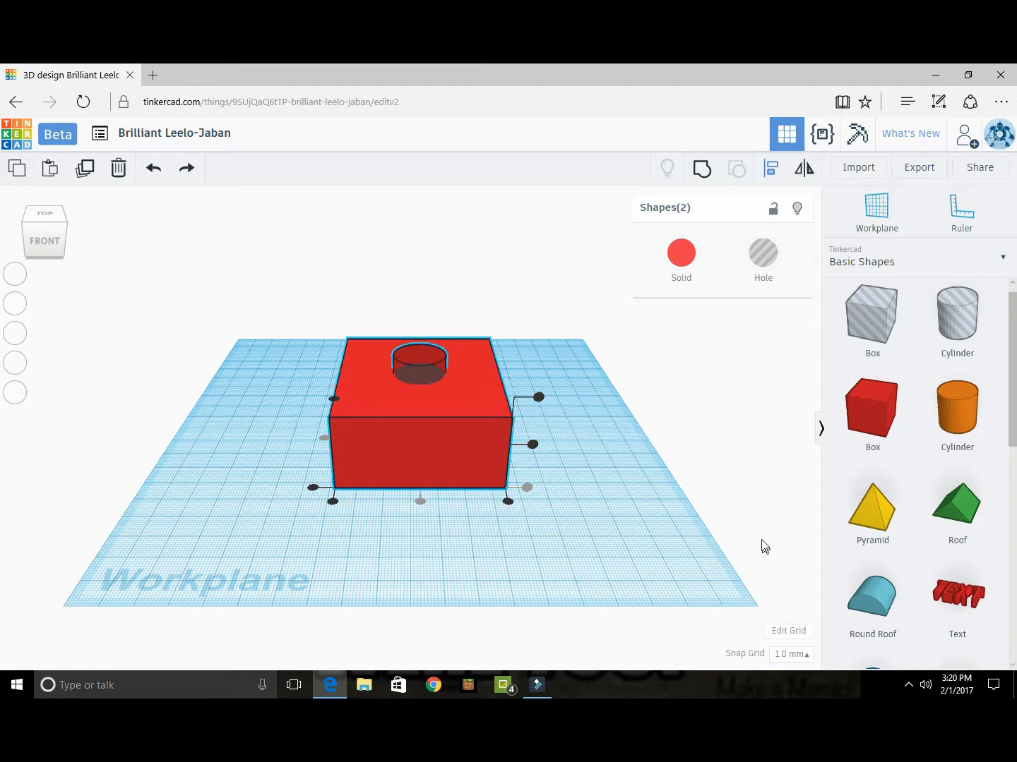
# Group the red box with the cylinder hole and inspect the resulting cutout from above.
pyautogui.click(707, 175)
pyautogui.click(36, 236)
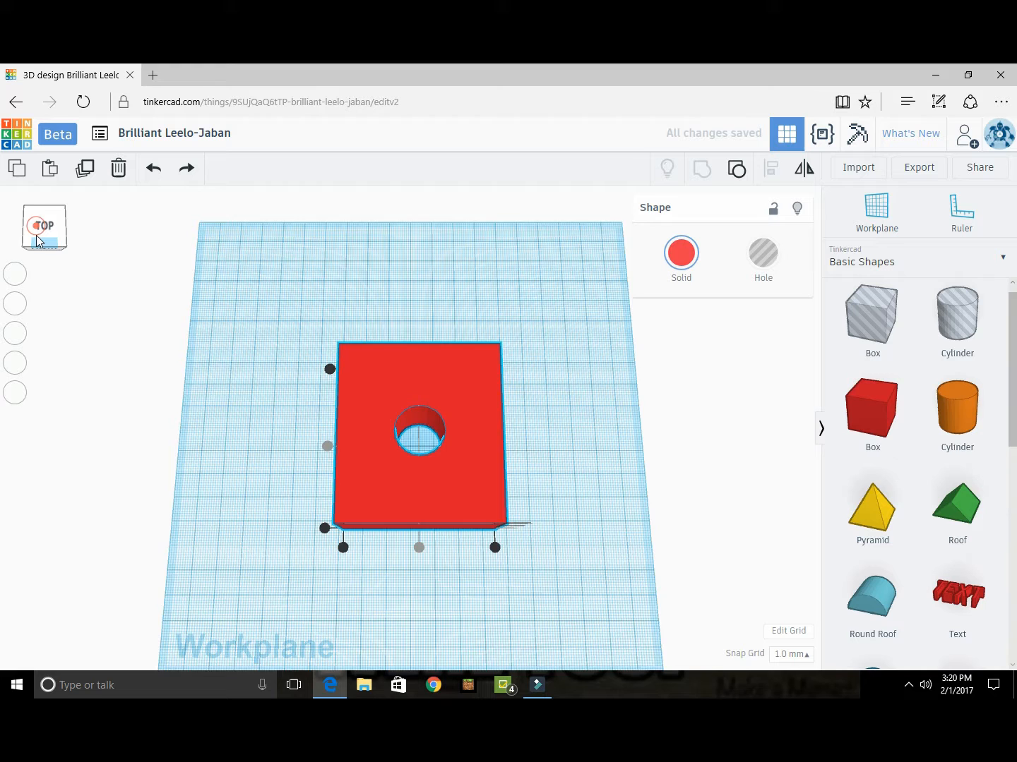
pyautogui.click(34, 228)
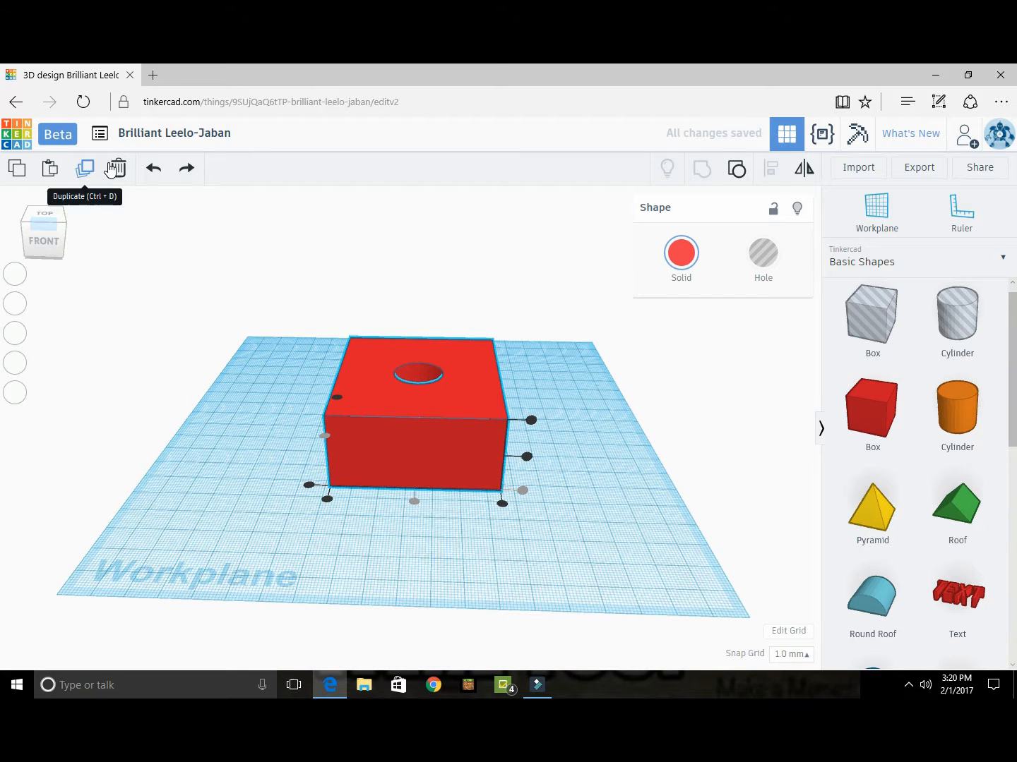
# Try to duplicate the block with the hole and move it toward the workplane's back-left, and undo the move.
pyautogui.click(85, 168)
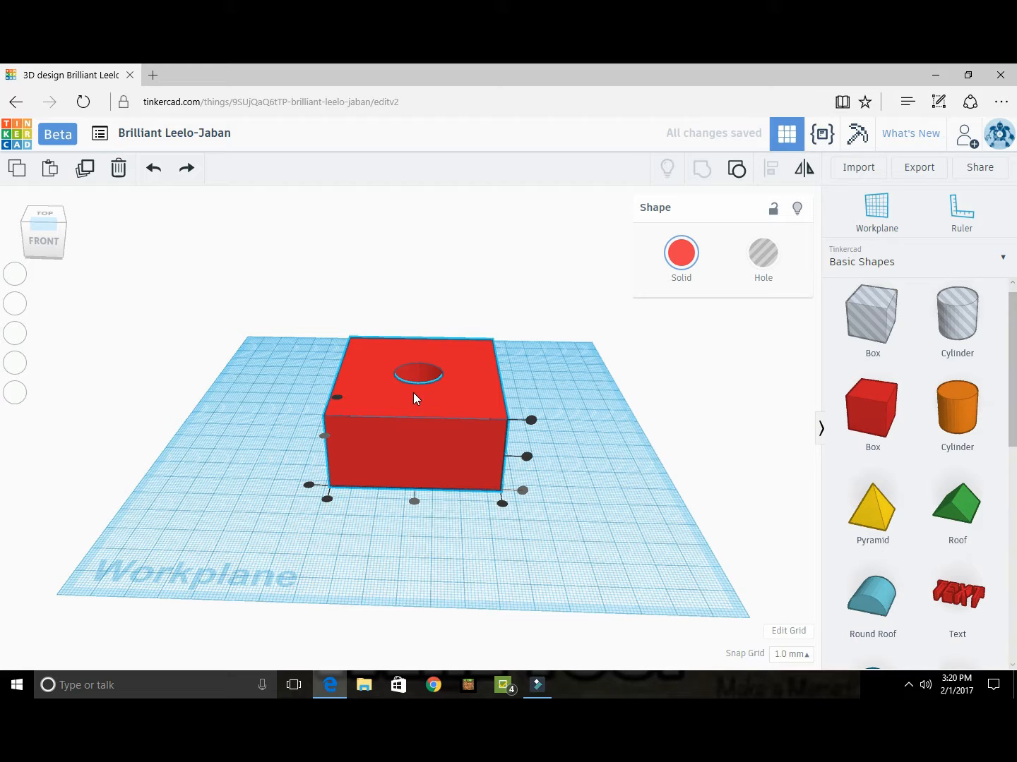
pyautogui.click(582, 407)
pyautogui.moveTo(433, 439); pyautogui.dragTo(289, 357)
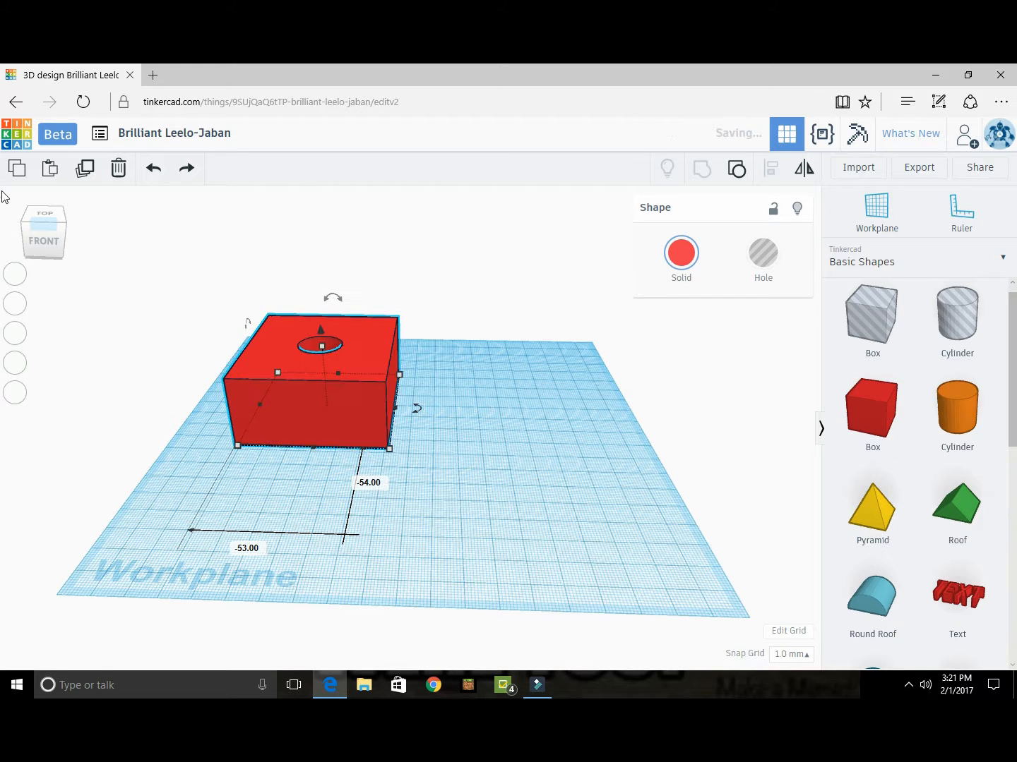
pyautogui.hotkey('ctrl', 'z')
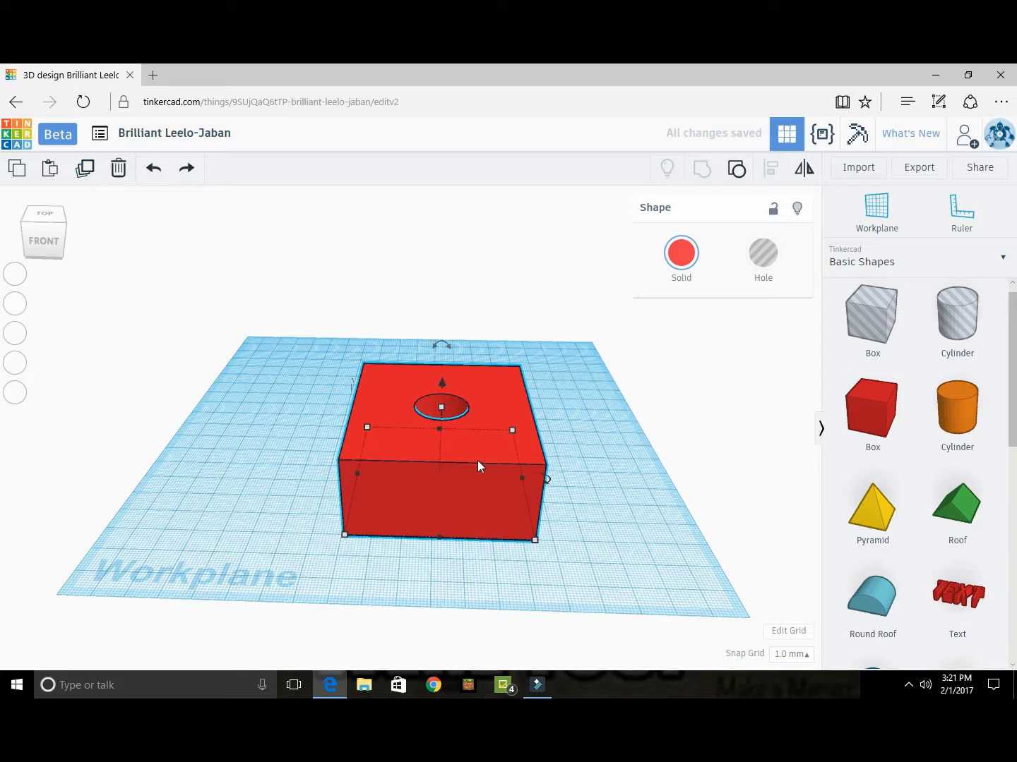
# Move the block with the hole sideways to the left half of the workplane, undoing and redoing the move.
pyautogui.moveTo(451, 450); pyautogui.dragTo(290, 447)
pyautogui.hotkey('ctrl', 'z')
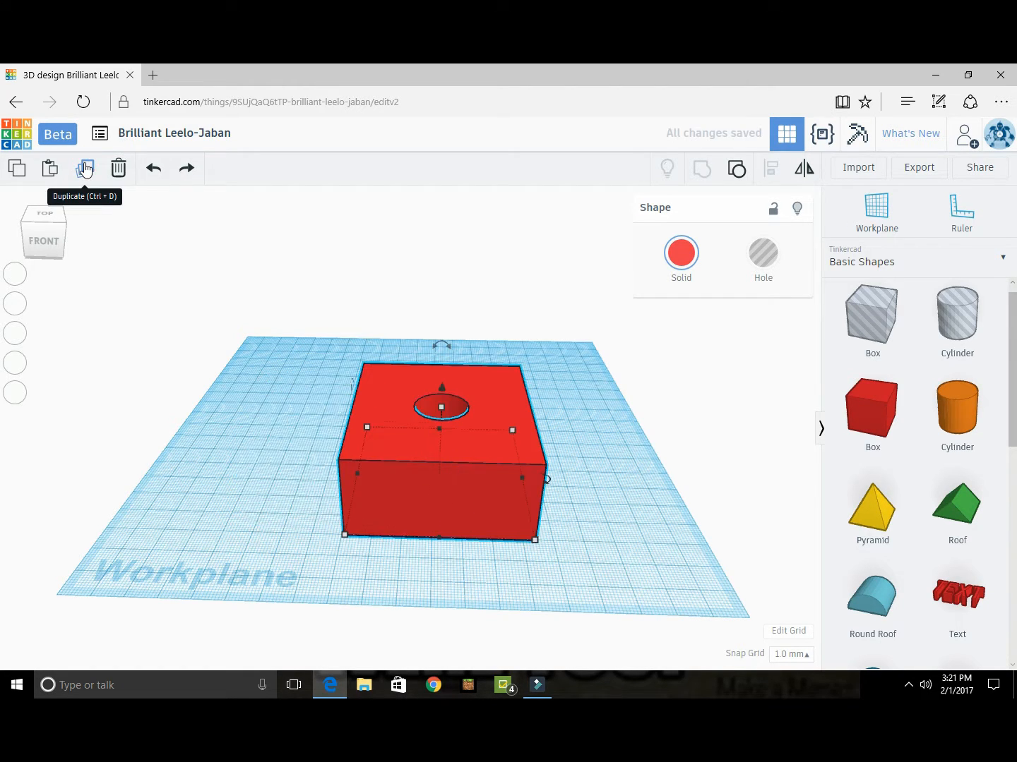
pyautogui.hotkey('ctrl', 'y')
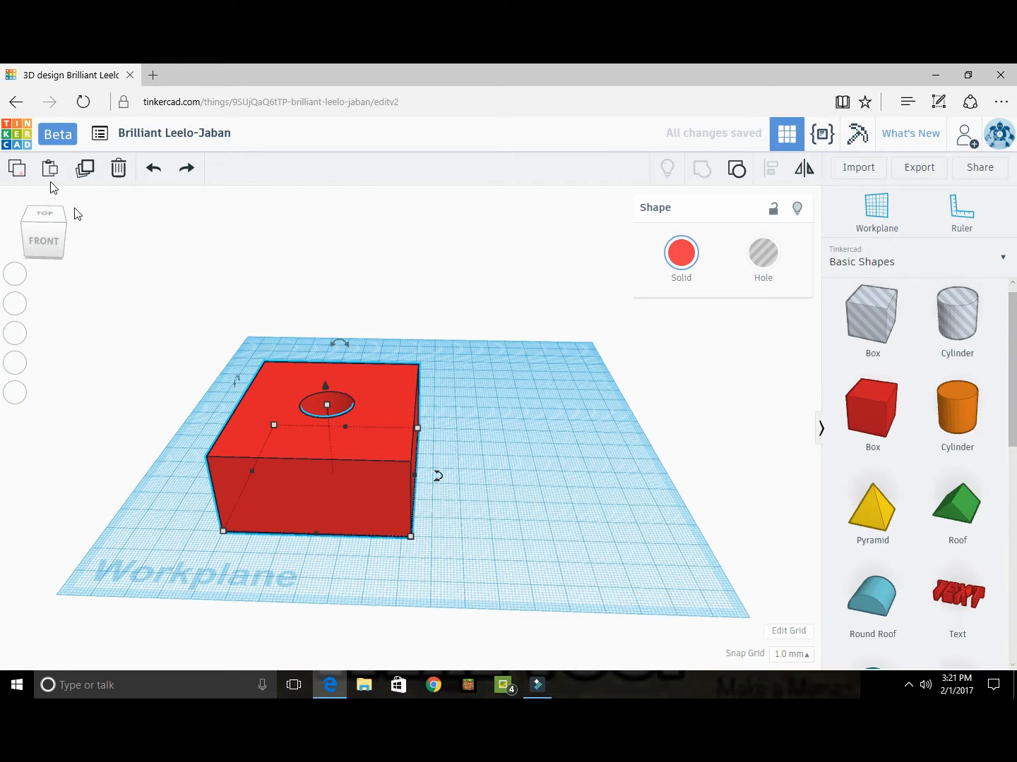
# Add two copies of the block with the hole, one beside it on the right and one behind the pair.
pyautogui.click(51, 172)
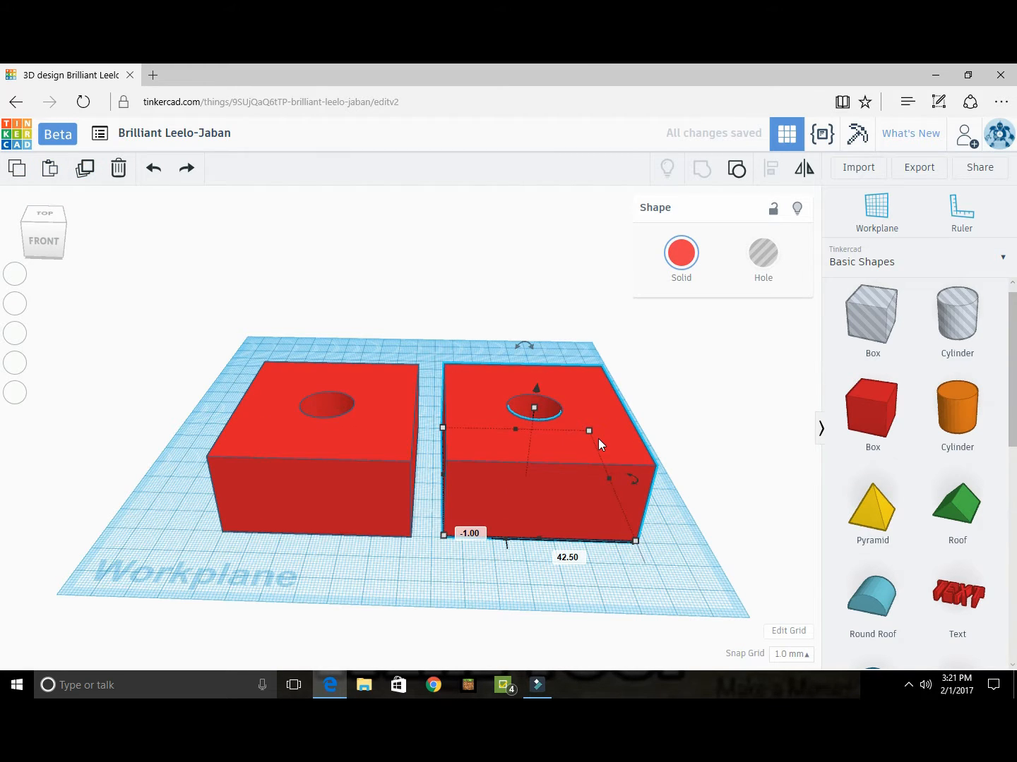
pyautogui.click(85, 169)
pyautogui.moveTo(493, 503); pyautogui.dragTo(423, 367)
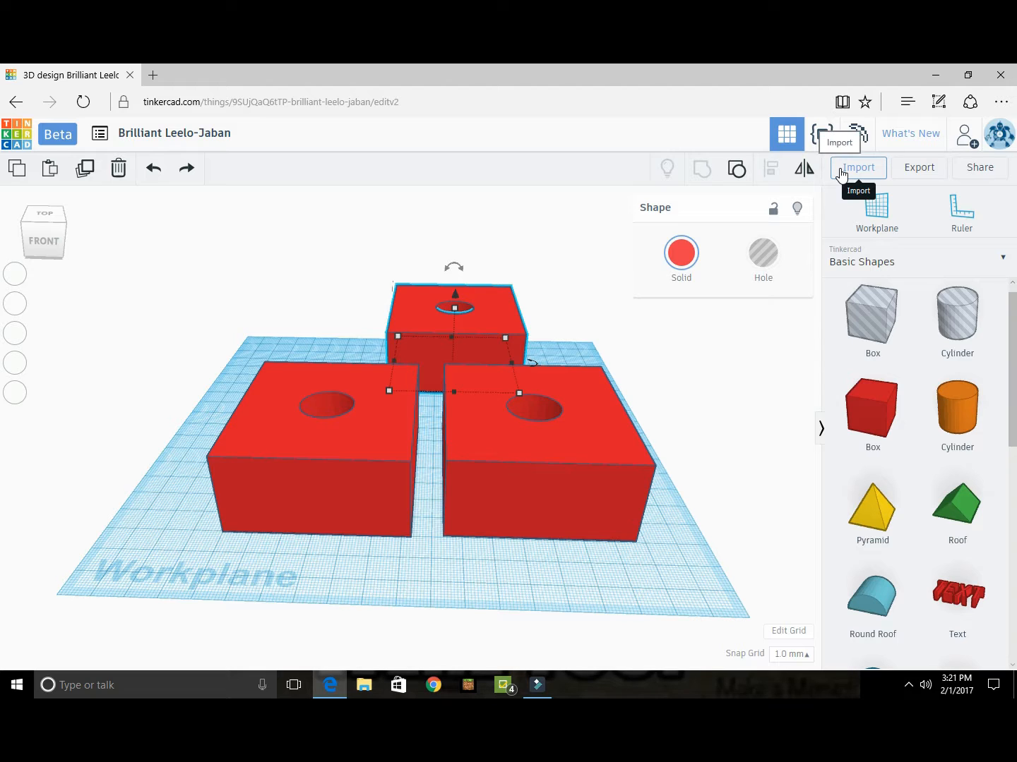
# Export everything in the design as an STL file and cancel the file download.
pyautogui.click(938, 172)
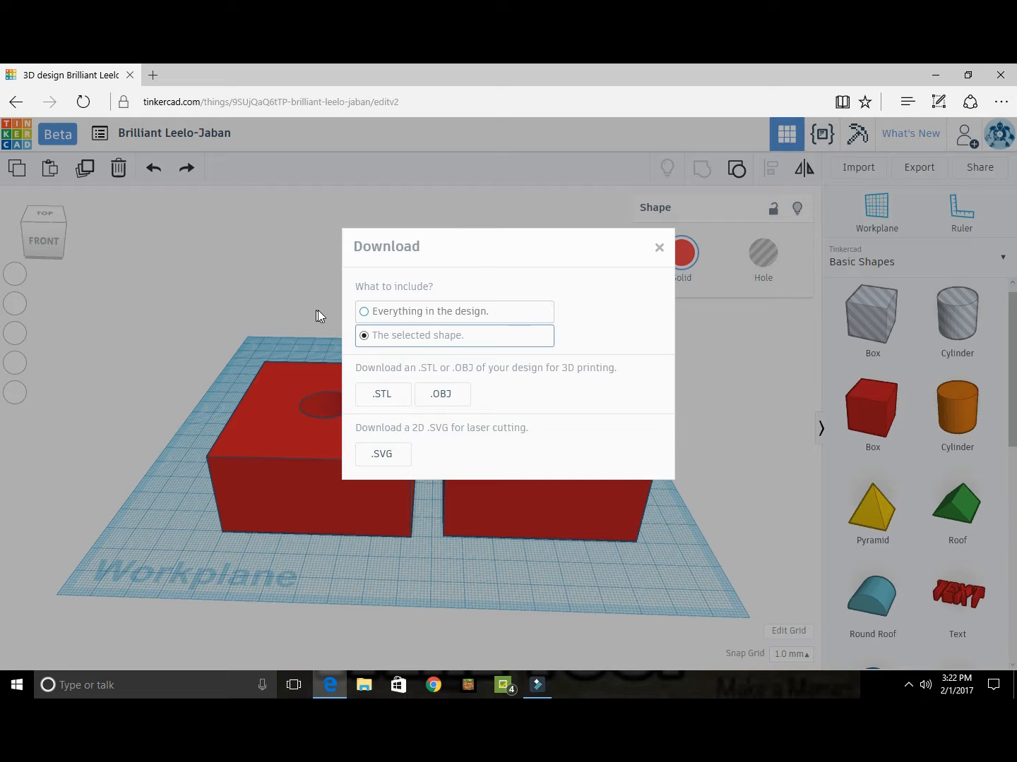
pyautogui.click(365, 312)
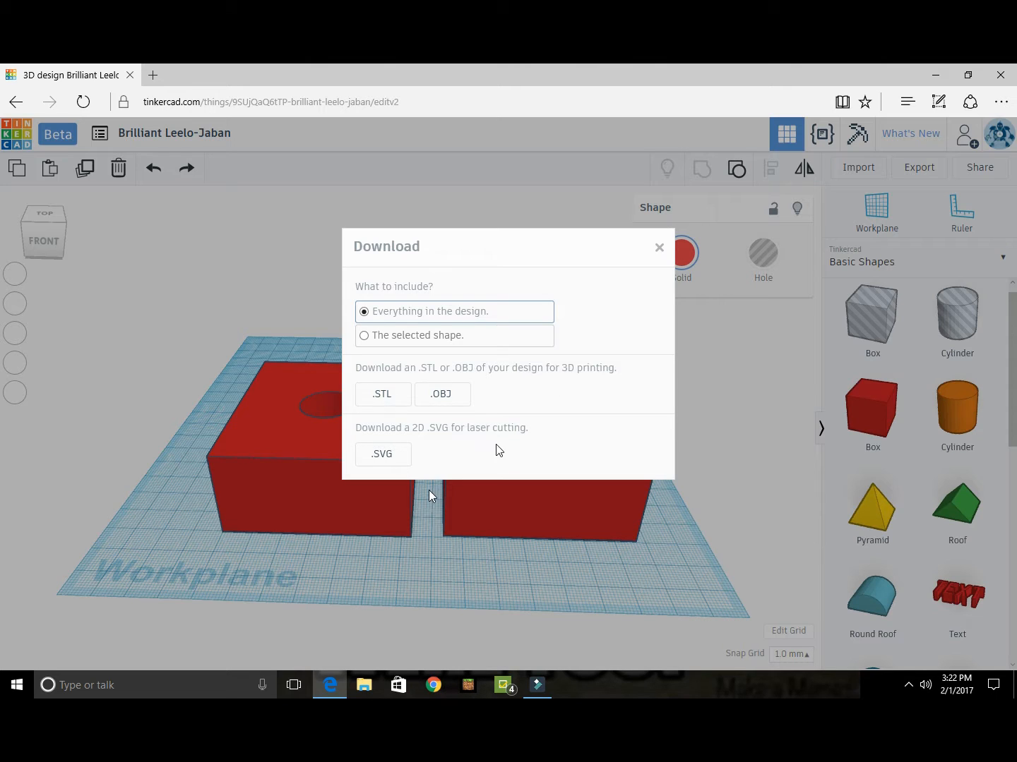
pyautogui.click(378, 398)
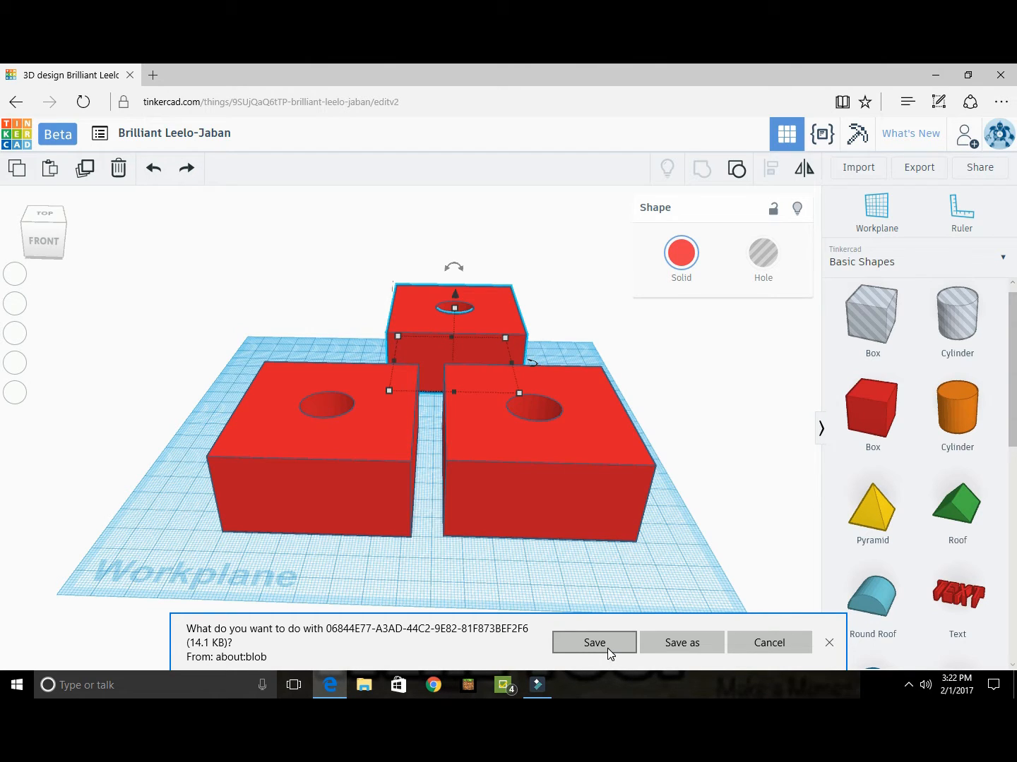
pyautogui.click(767, 646)
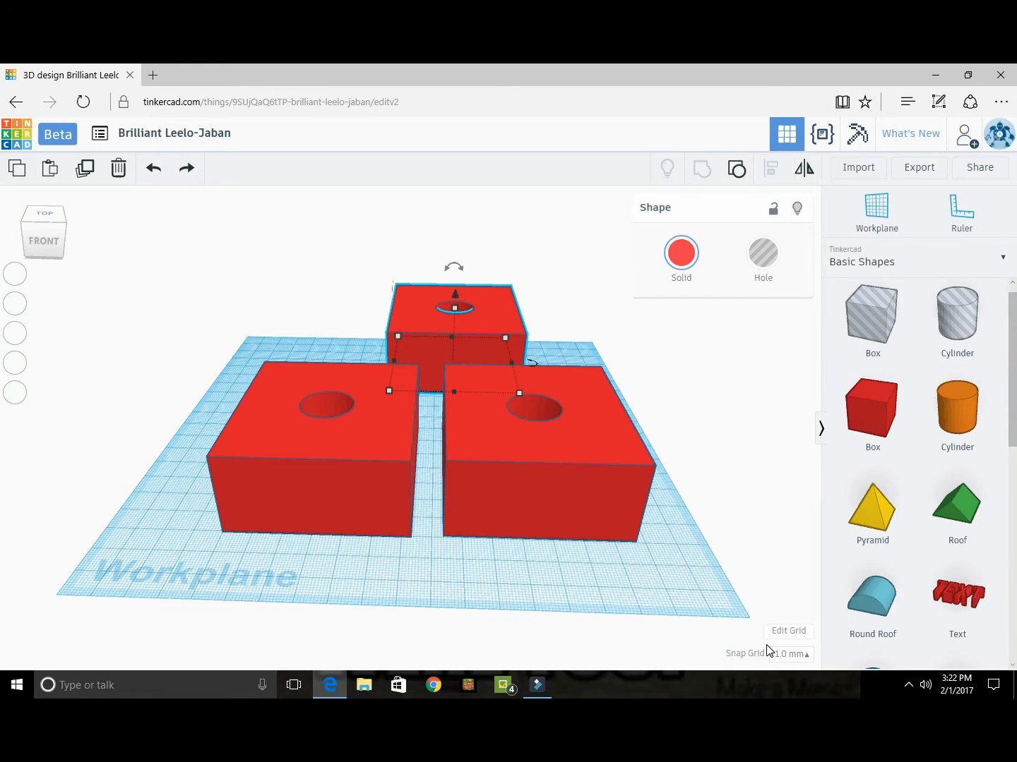